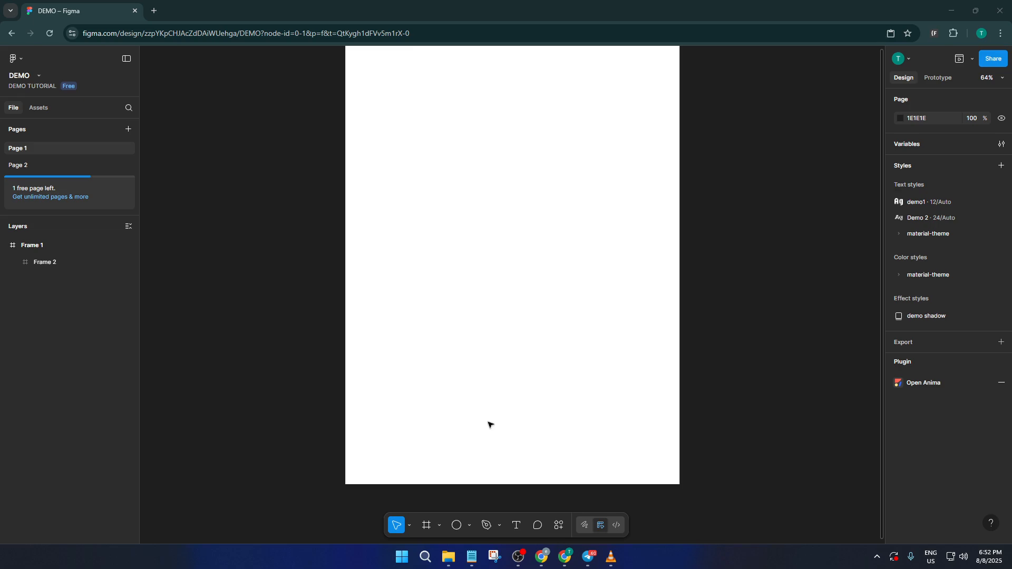
{"action": "scroll", "coordinate": [489, 424], "scroll_direction": "up", "scroll_amount": 1}
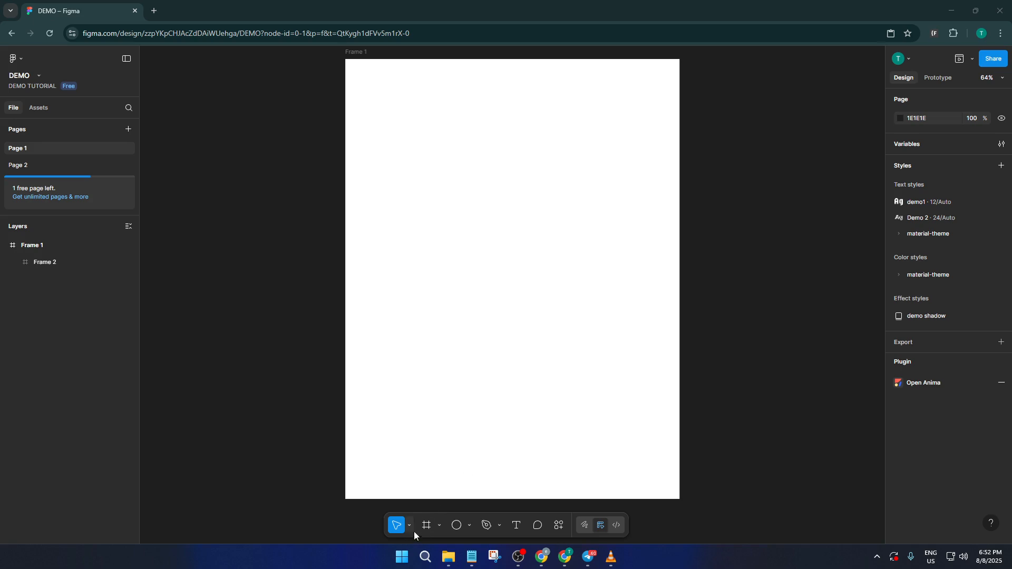
{"action": "left_click", "coordinate": [427, 525]}
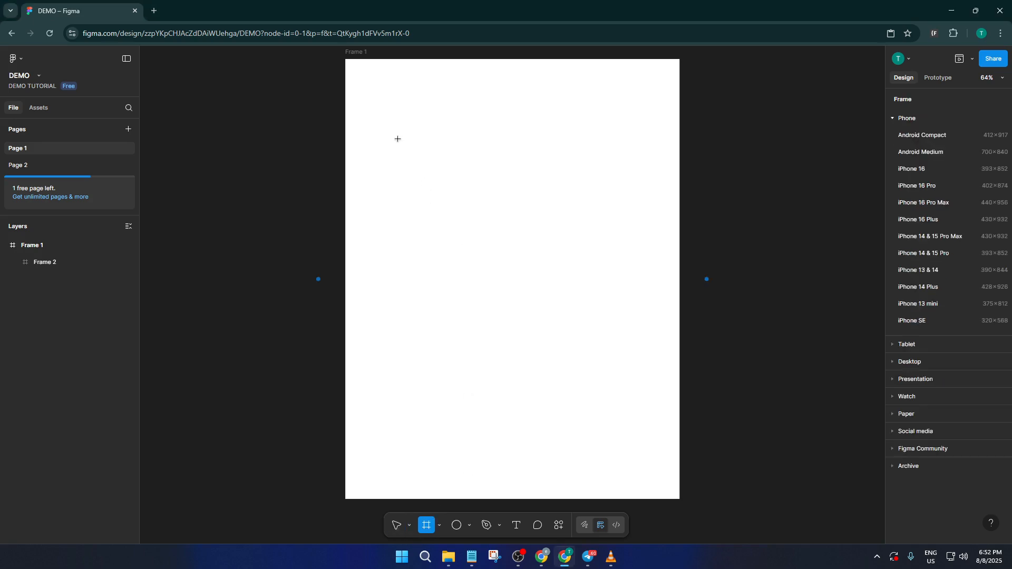
{"action": "left_click_drag", "start_coordinate": [398, 138], "coordinate": [620, 237]}
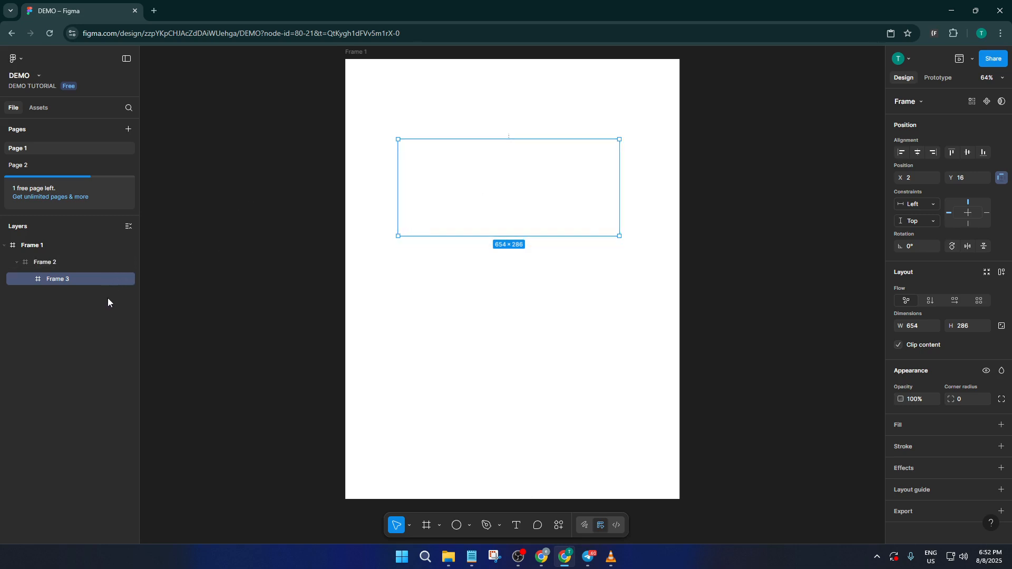
{"action": "key", "text": "Delete"}
Delete the empty Frame 2 inside Frame 1
{"action": "key", "text": "Tab"}
{"action": "key", "text": "Delete"}
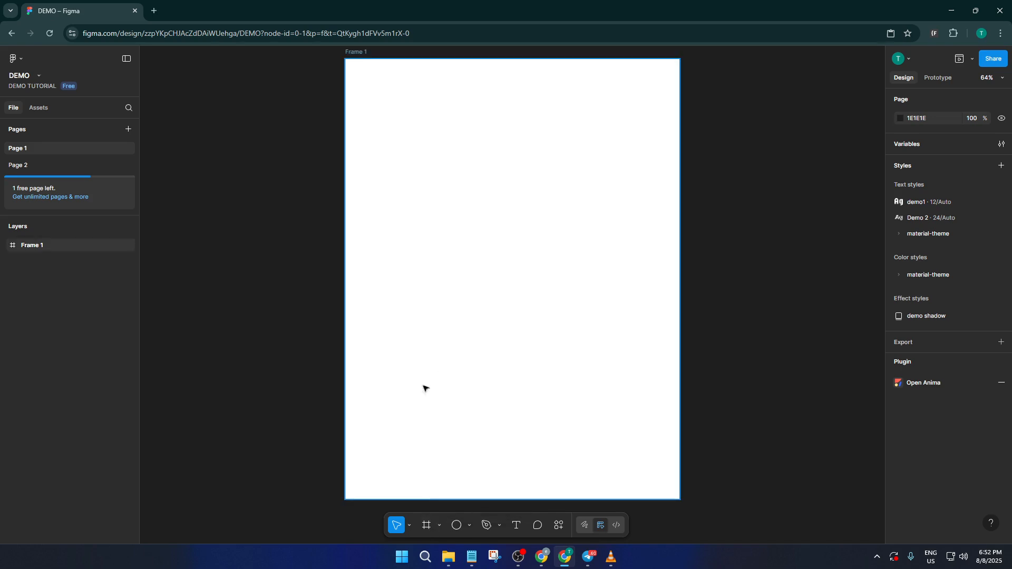
Draw a frame about 721 × 308 inside Frame 1 and give it a black inside stroke with weight 4
{"action": "left_click", "coordinate": [426, 526]}
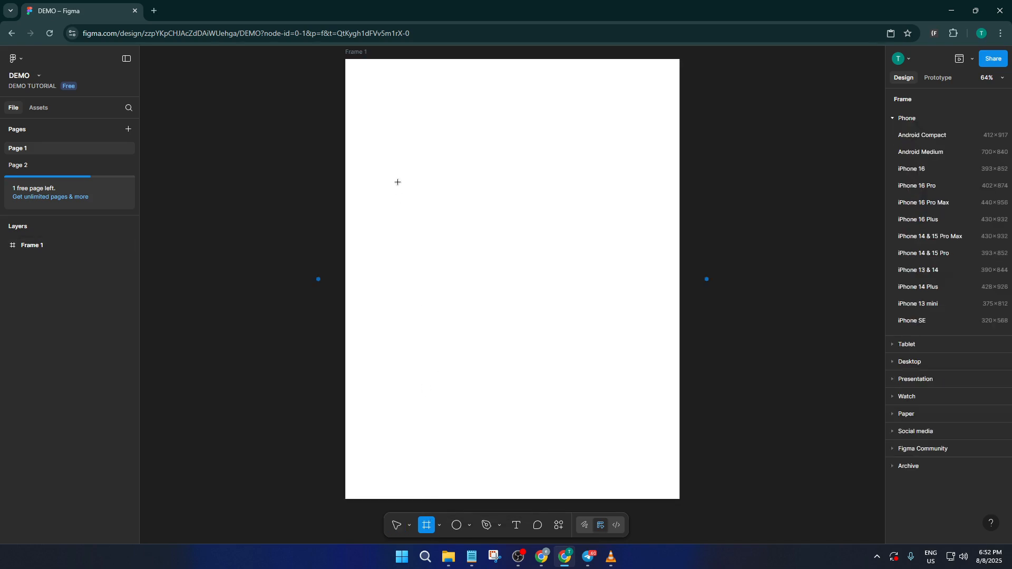
{"action": "mouse_move", "coordinate": [398, 182]}
{"action": "left_mouse_down"}
{"action": "mouse_move", "coordinate": [624, 269]}
{"action": "mouse_move", "coordinate": [643, 287]}
{"action": "left_mouse_up"}
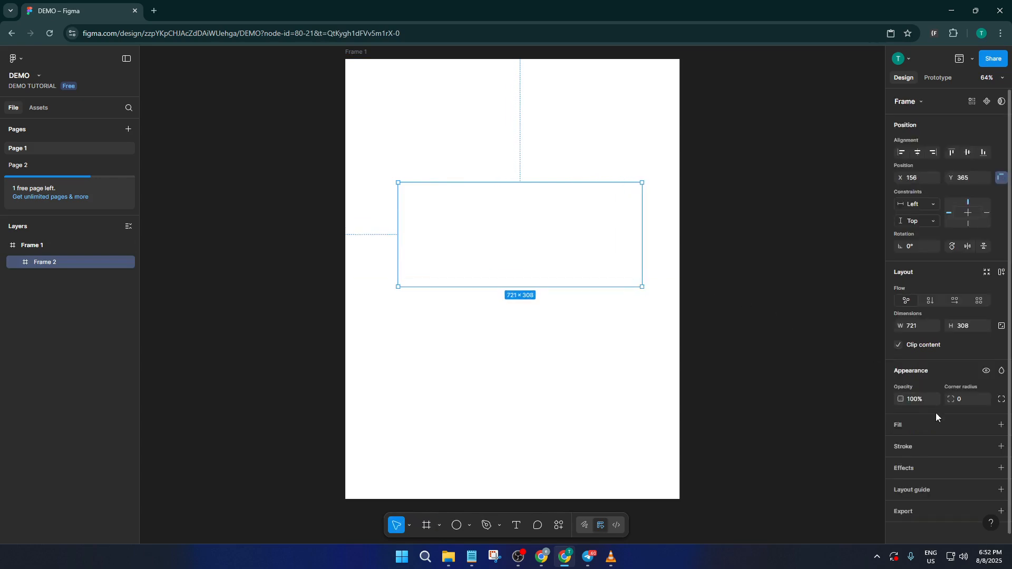
{"action": "left_click", "coordinate": [948, 448]}
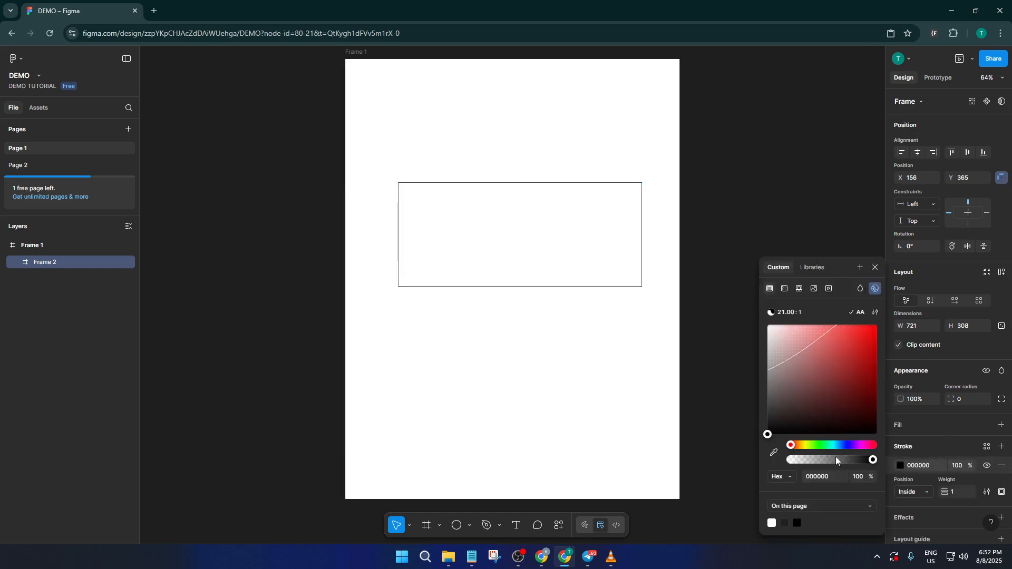
{"action": "left_click", "coordinate": [952, 491]}
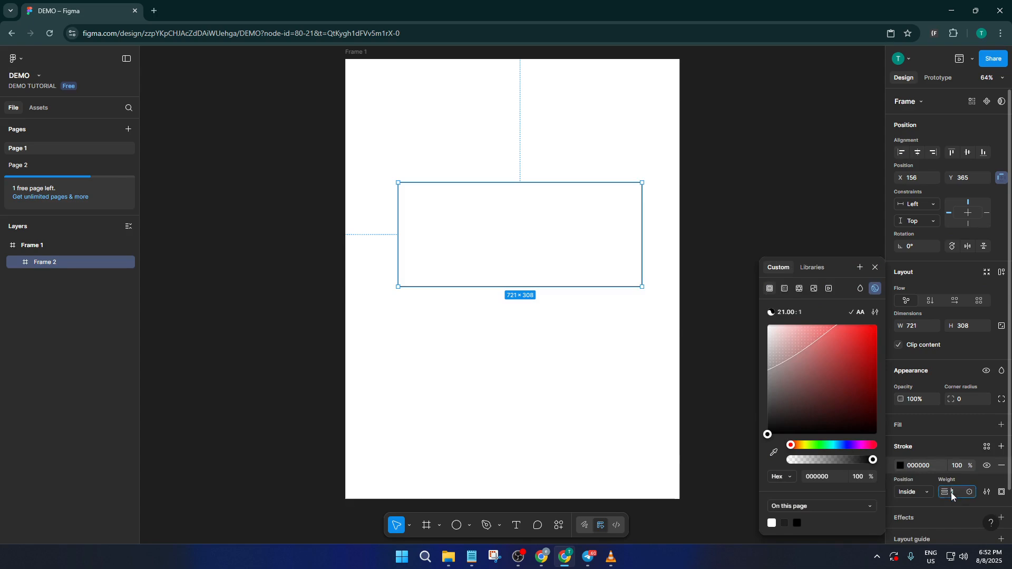
{"action": "left_click_drag", "start_coordinate": [946, 492], "coordinate": [956, 493]}
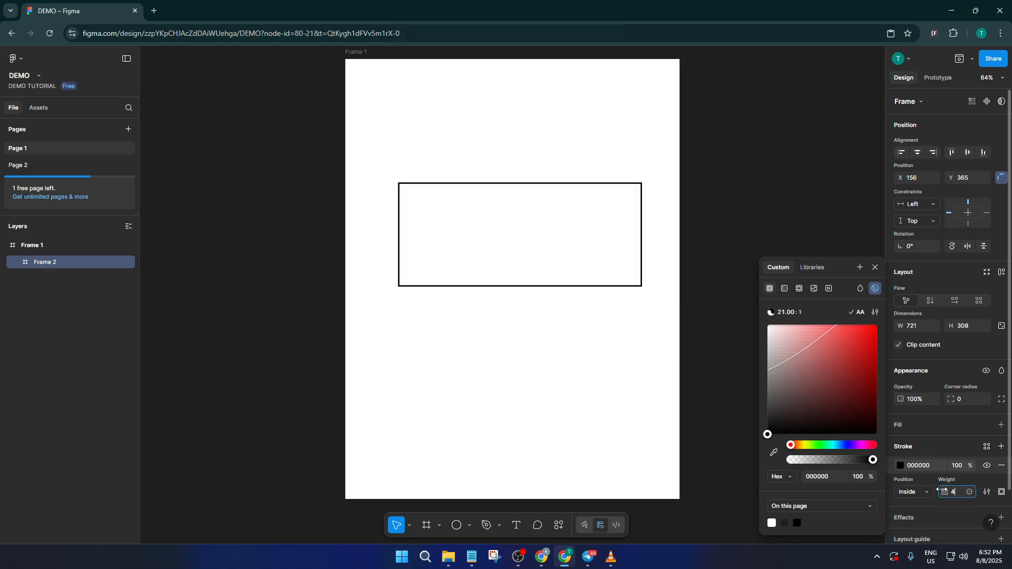
{"action": "left_click", "coordinate": [505, 326]}
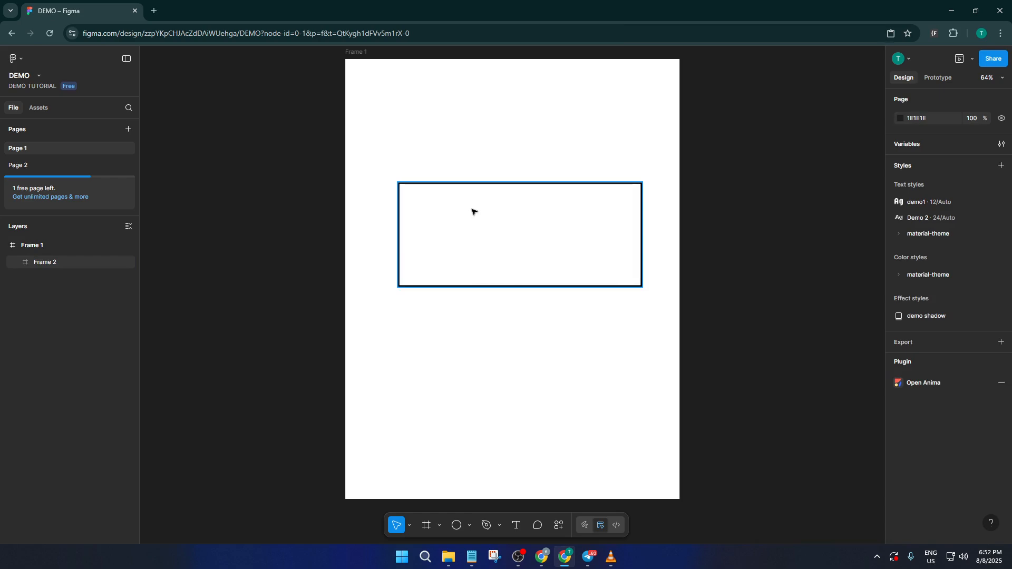
Draw a frame about 153 × 65 in the upper-left corner of the outlined frame and add a black stroke of weight 1
{"action": "left_click", "coordinate": [426, 525]}
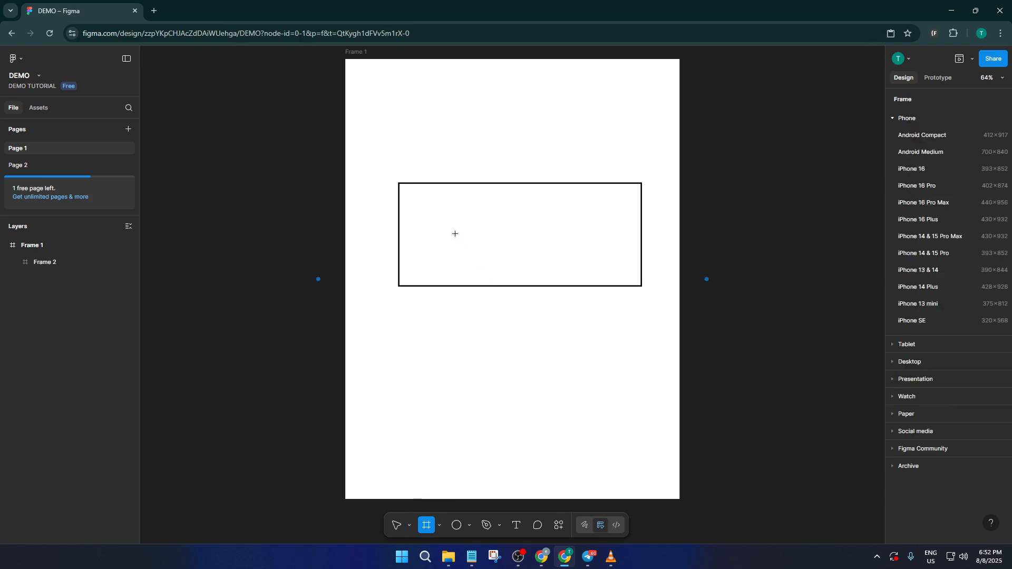
{"action": "left_click_drag", "start_coordinate": [410, 192], "coordinate": [462, 214]}
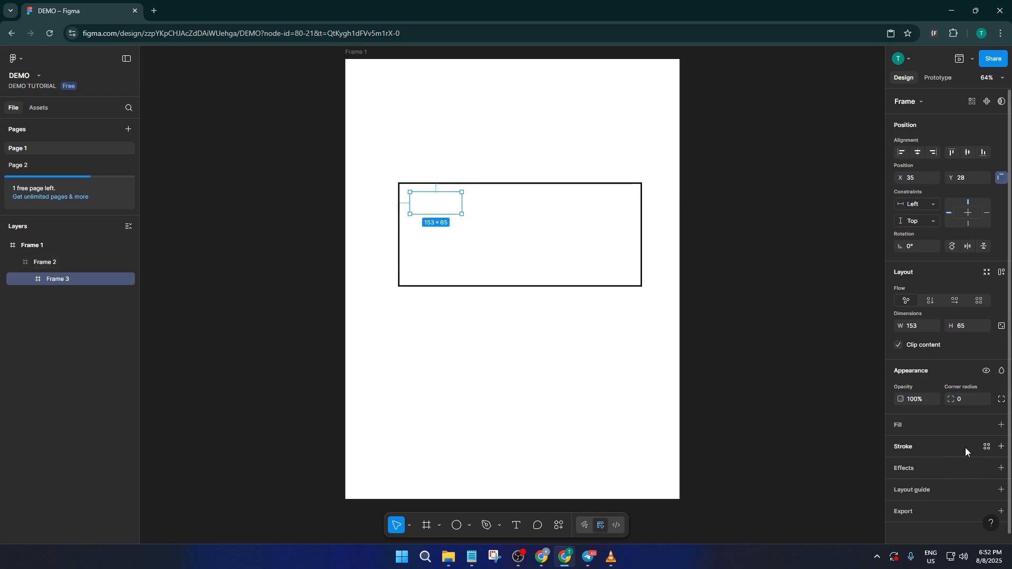
{"action": "left_click", "coordinate": [1001, 446]}
{"action": "left_click", "coordinate": [901, 465]}
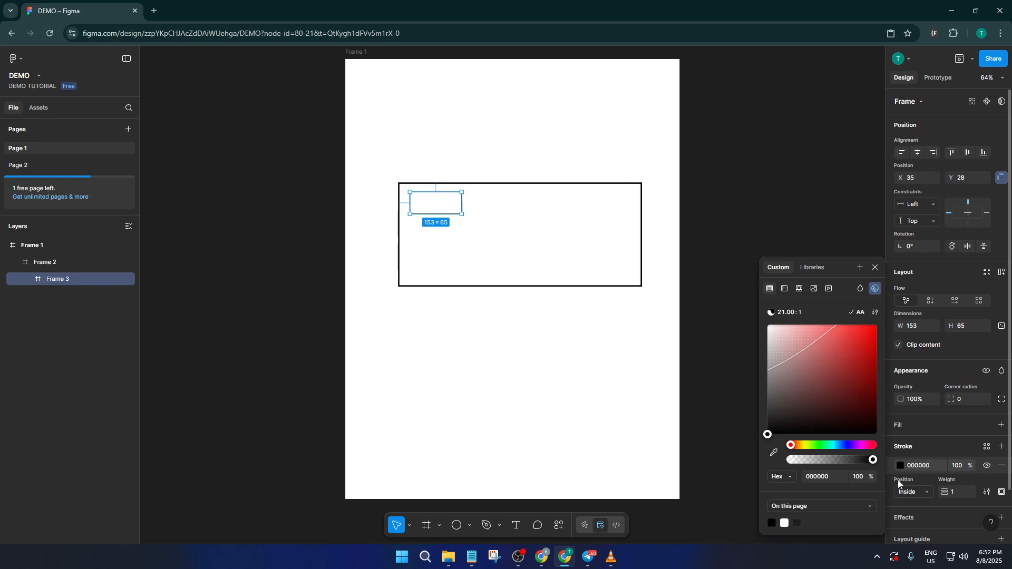
{"action": "left_click", "coordinate": [480, 224]}
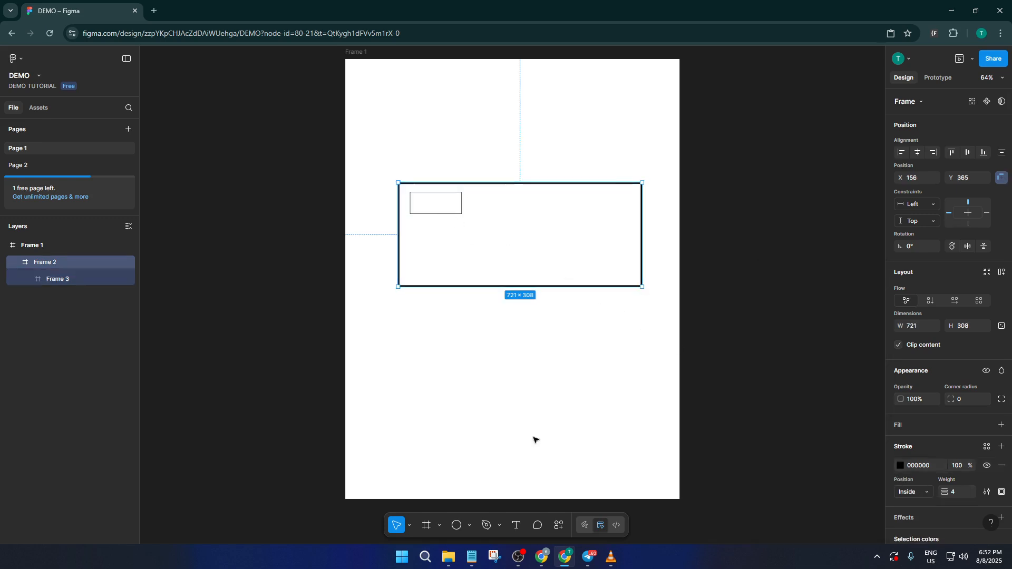
Add the text "name" inside the small frame and widen its text box to about 106
{"action": "left_click", "coordinate": [516, 525]}
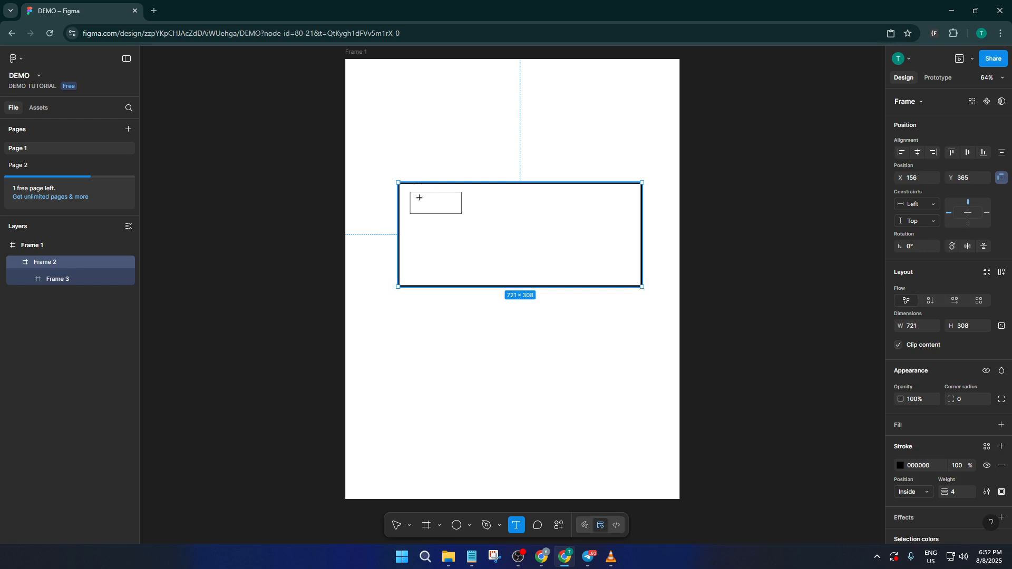
{"action": "left_click_drag", "start_coordinate": [420, 197], "coordinate": [447, 209]}
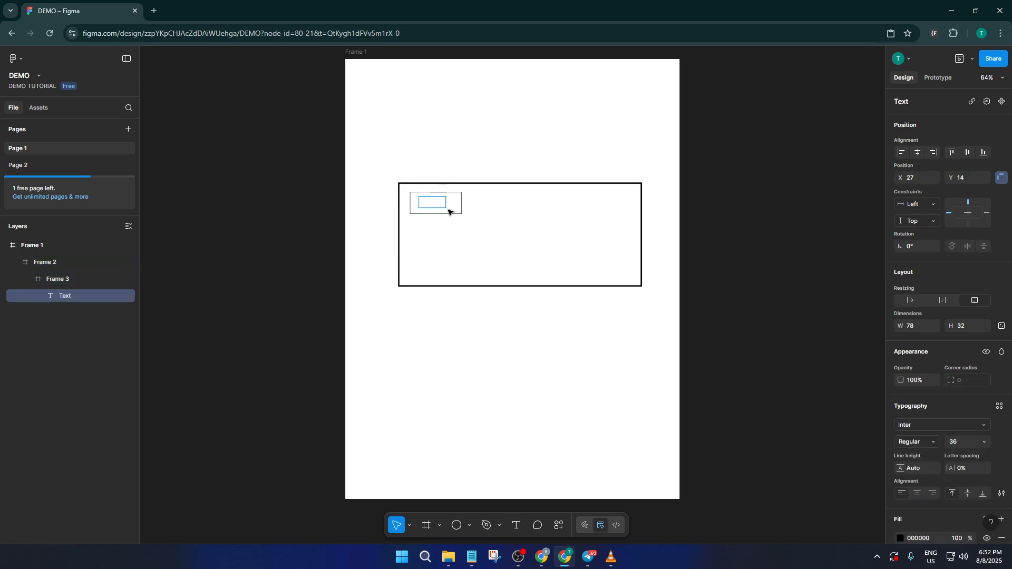
{"action": "type", "text": "T"}
{"action": "key", "text": "BackSpace"}
{"action": "type", "text": "tabl"}
{"action": "double_click", "coordinate": [441, 202]}
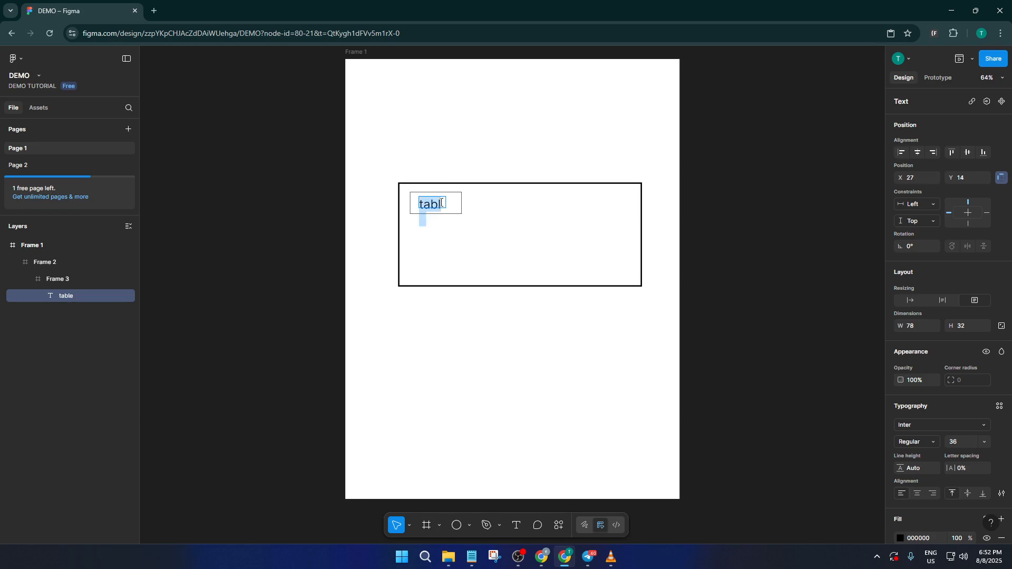
{"action": "type", "text": "name"}
{"action": "key", "text": "Escape"}
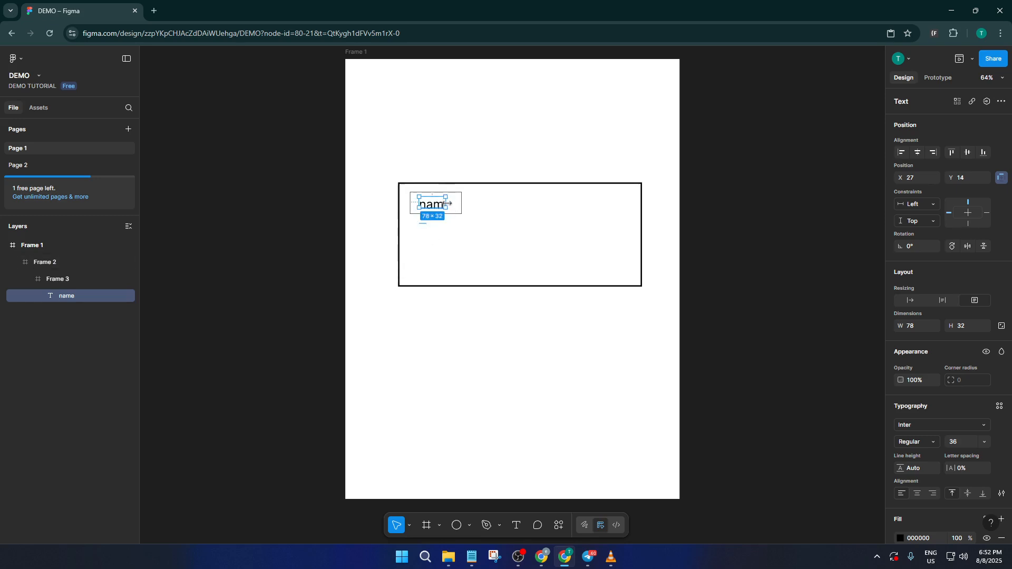
{"action": "left_click_drag", "start_coordinate": [447, 203], "coordinate": [459, 204]}
{"action": "left_click", "coordinate": [488, 228]}
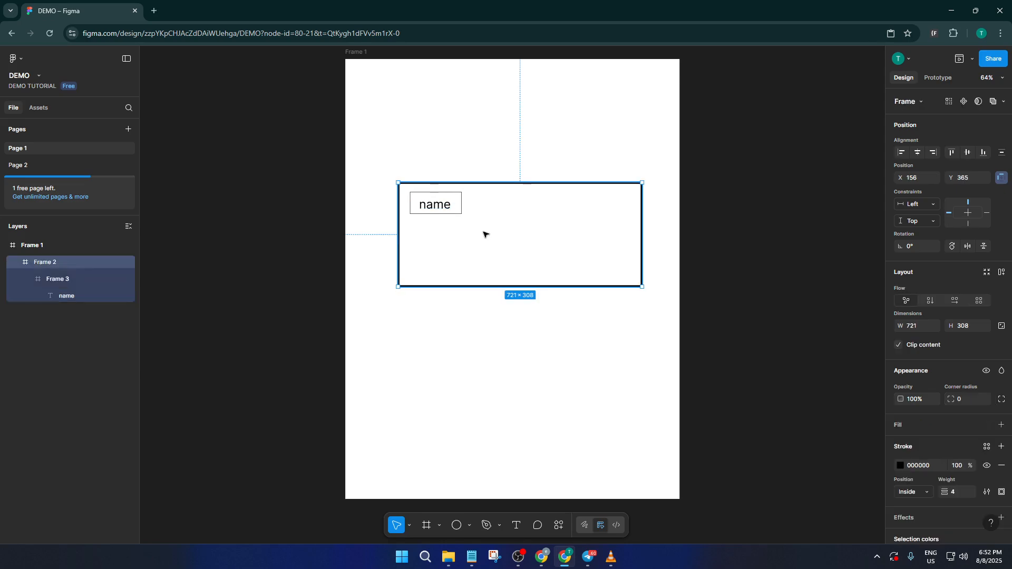
Duplicate the small "name" frame to make six cells arranged in two columns and three rows
{"action": "left_click", "coordinate": [460, 213]}
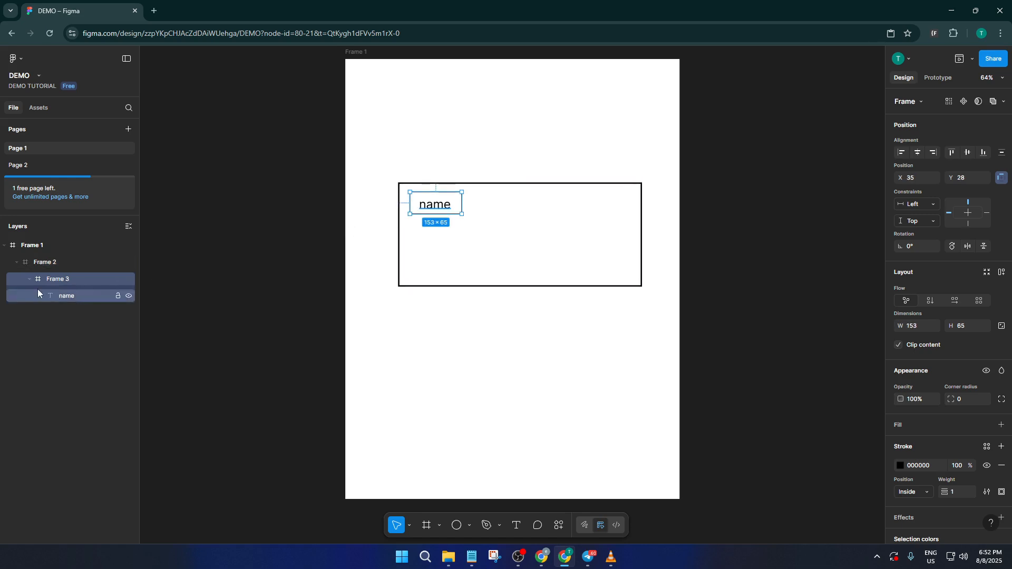
{"action": "left_click", "coordinate": [49, 295]}
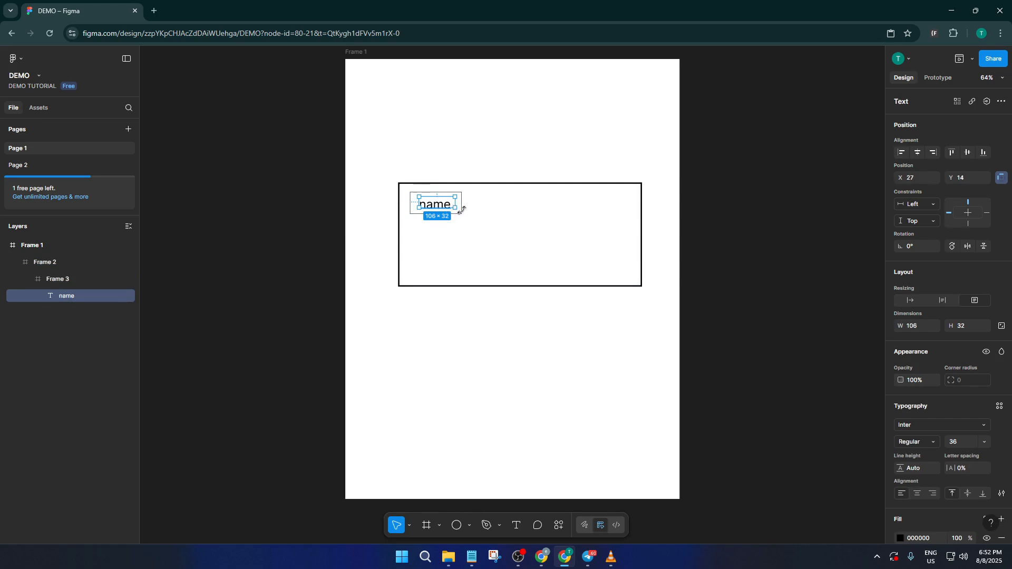
{"action": "left_click", "coordinate": [74, 280]}
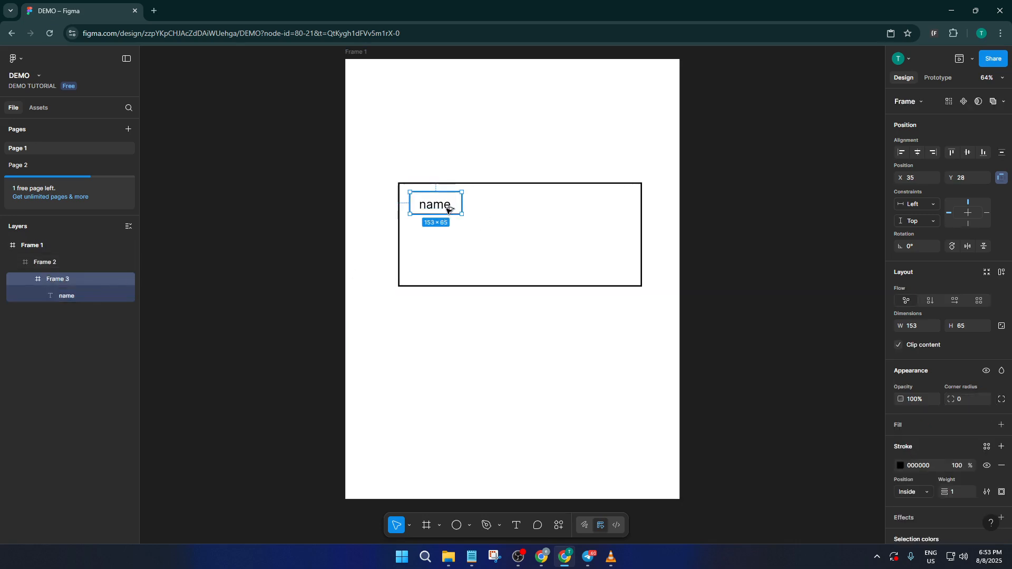
{"action": "left_click_drag", "start_coordinate": [447, 212], "coordinate": [501, 203]}
Apply a 2 × 3 grid auto layout to the outlined frame that holds the cells
{"action": "left_click", "coordinate": [576, 187]}
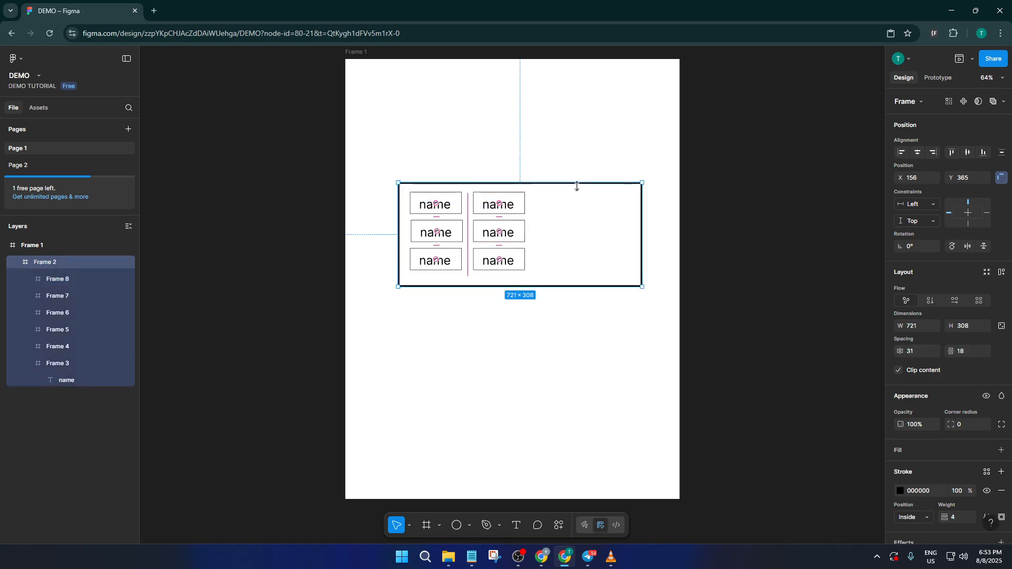
{"action": "left_click", "coordinate": [1003, 274]}
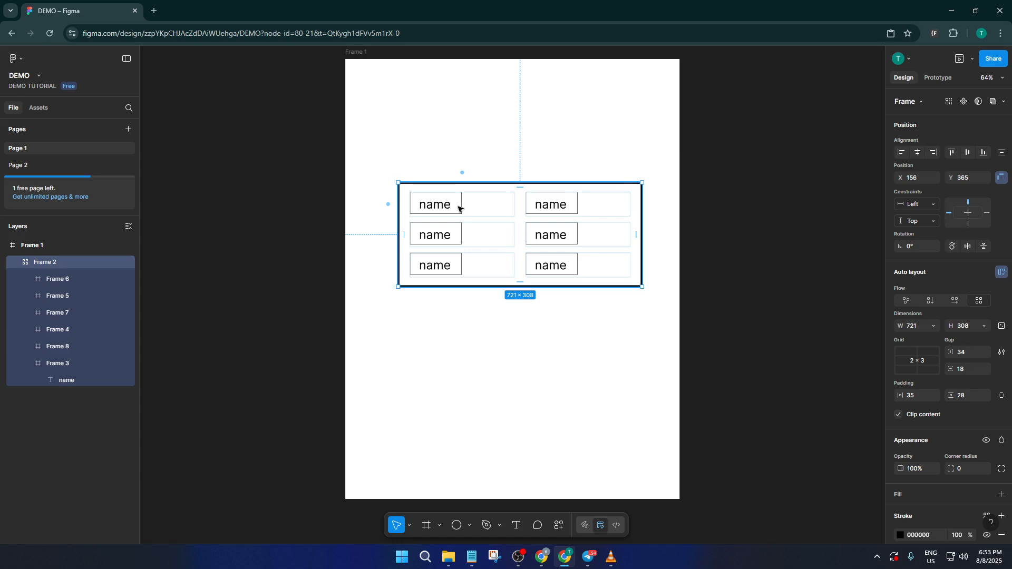
Widen the three cells in the first column so each fills the width of its grid track
{"action": "left_click", "coordinate": [459, 209]}
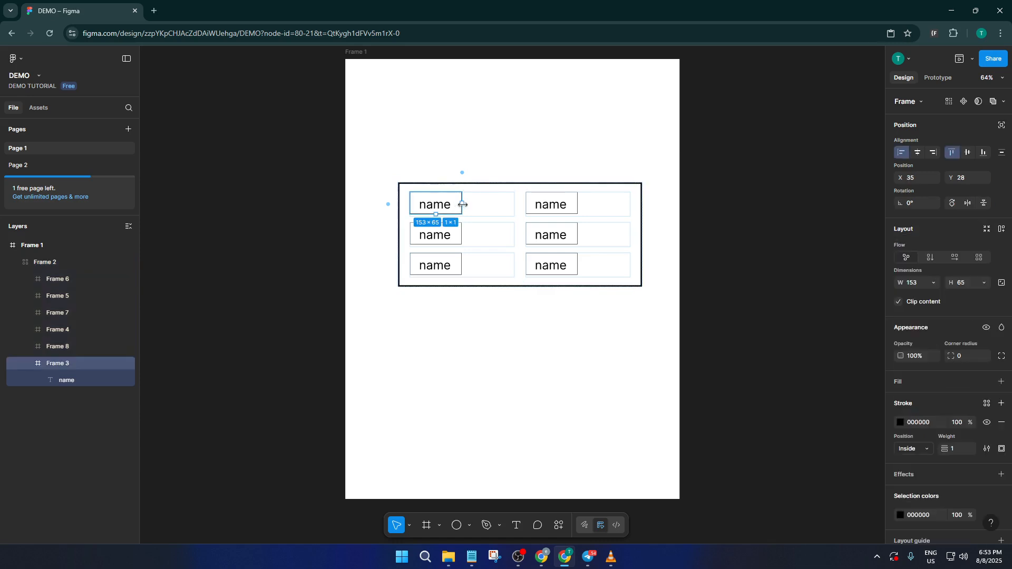
{"action": "left_click_drag", "start_coordinate": [463, 204], "coordinate": [519, 207]}
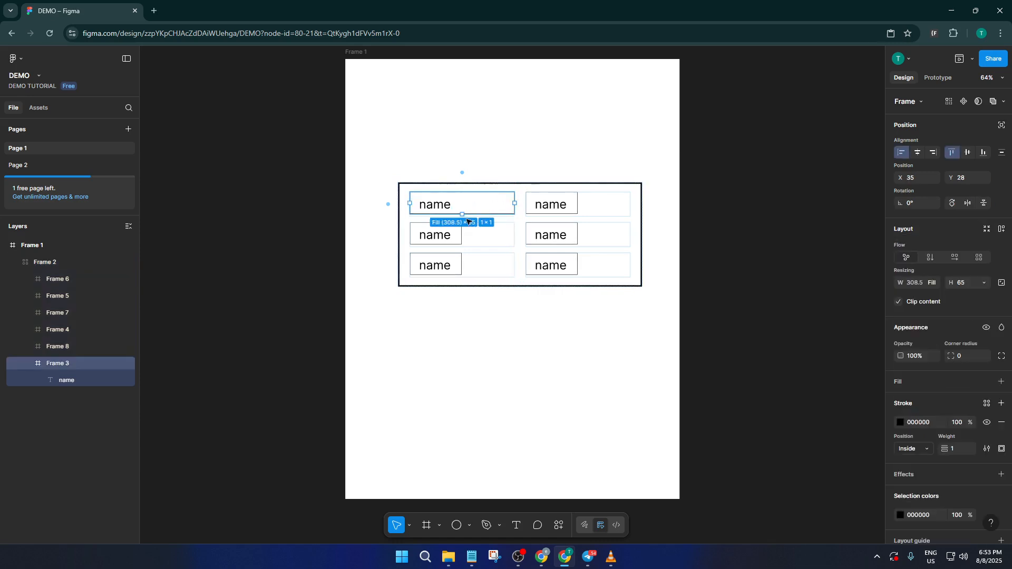
{"action": "left_click", "coordinate": [462, 235]}
{"action": "left_click_drag", "start_coordinate": [462, 235], "coordinate": [518, 267]}
{"action": "left_click", "coordinate": [454, 265]}
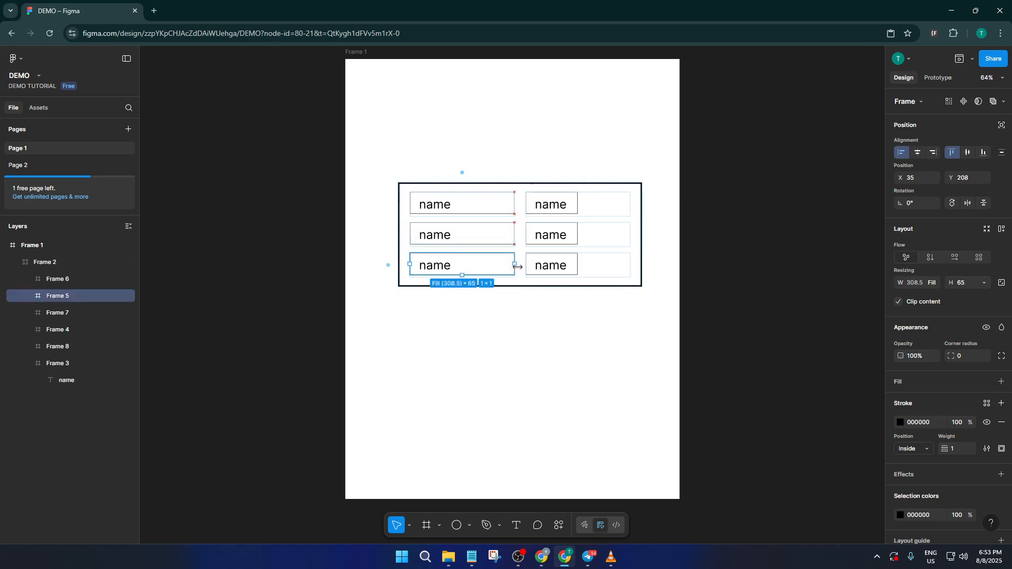
Widen the top cell of the second column to fill its grid track and try to widen the cell below it
{"action": "left_click", "coordinate": [572, 205]}
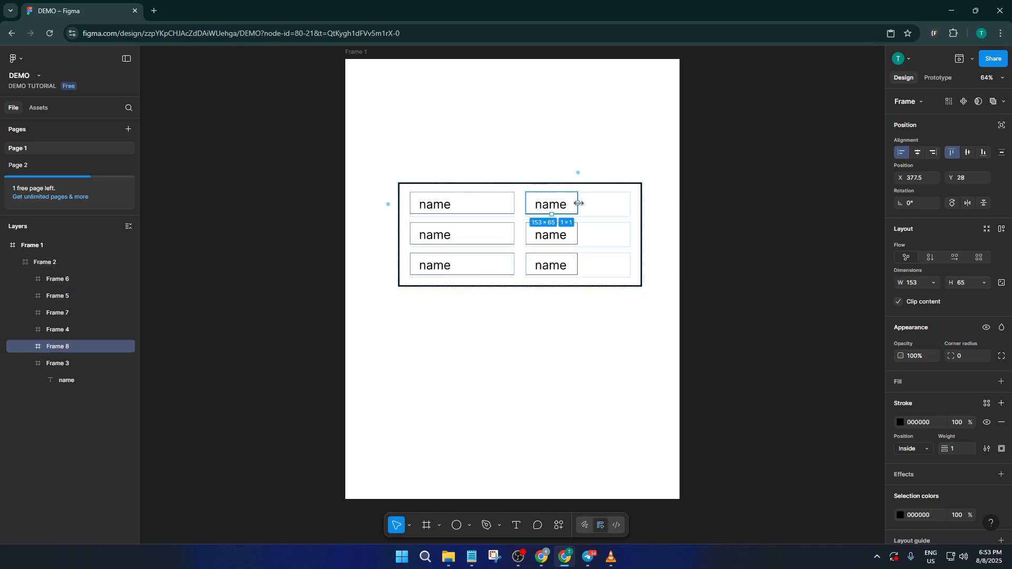
{"action": "left_click_drag", "start_coordinate": [579, 204], "coordinate": [633, 205]}
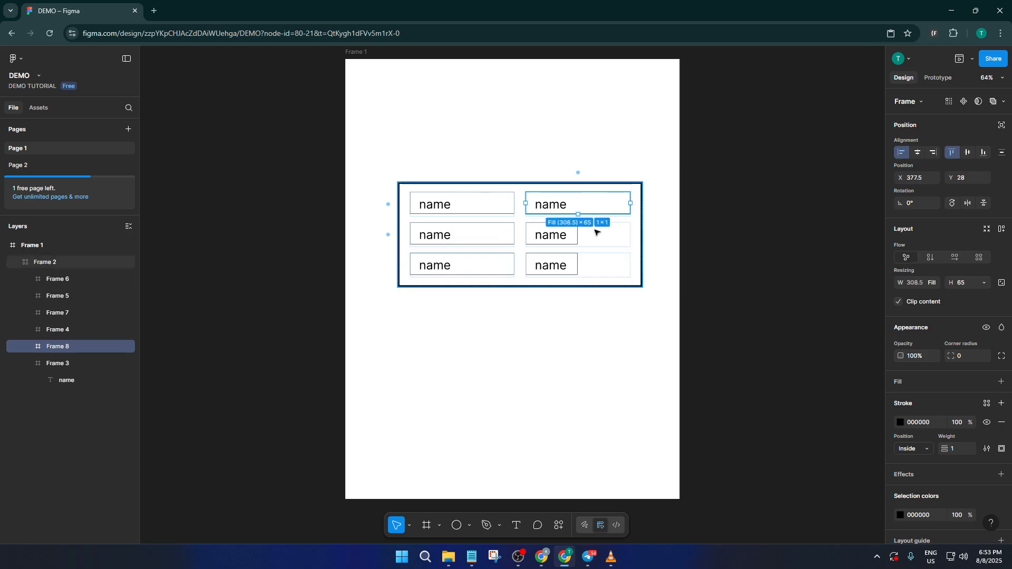
{"action": "left_click", "coordinate": [578, 235]}
{"action": "mouse_move", "coordinate": [578, 235]}
{"action": "left_mouse_down"}
{"action": "mouse_move", "coordinate": [627, 238]}
{"action": "mouse_move", "coordinate": [569, 233]}
{"action": "mouse_move", "coordinate": [594, 240]}
{"action": "left_mouse_up"}
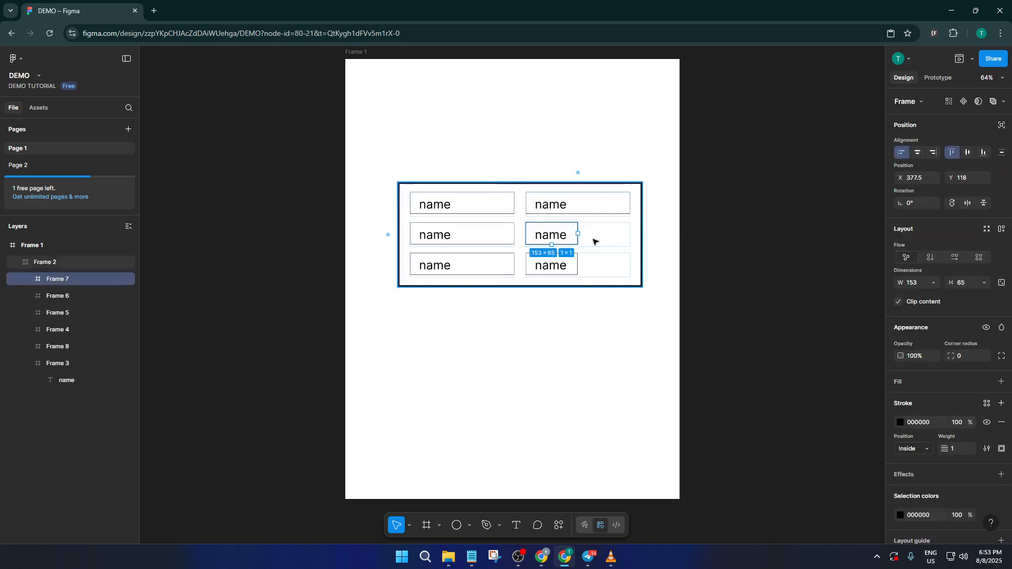
{"action": "left_click", "coordinate": [596, 240]}
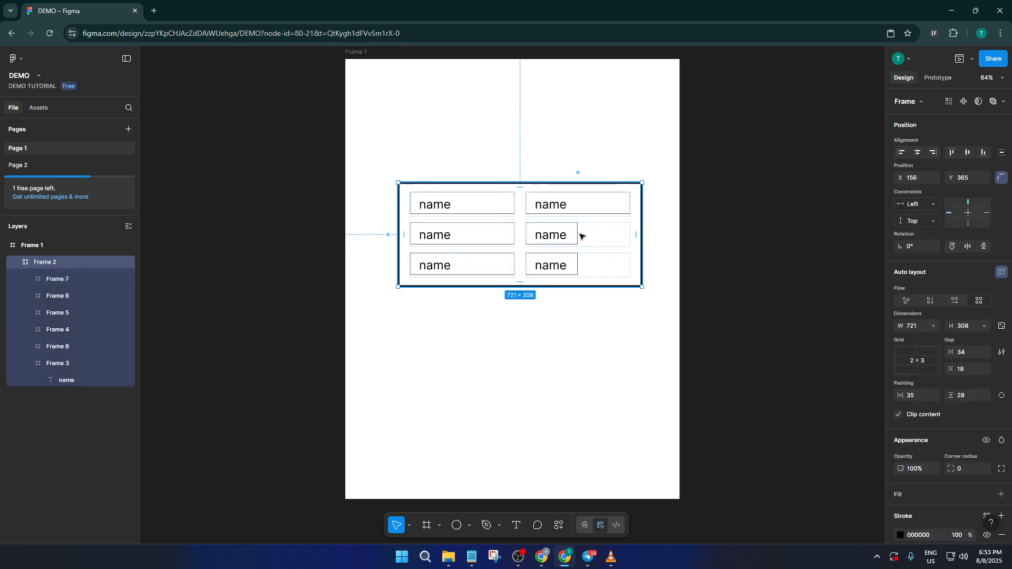
{"action": "left_click", "coordinate": [466, 213]}
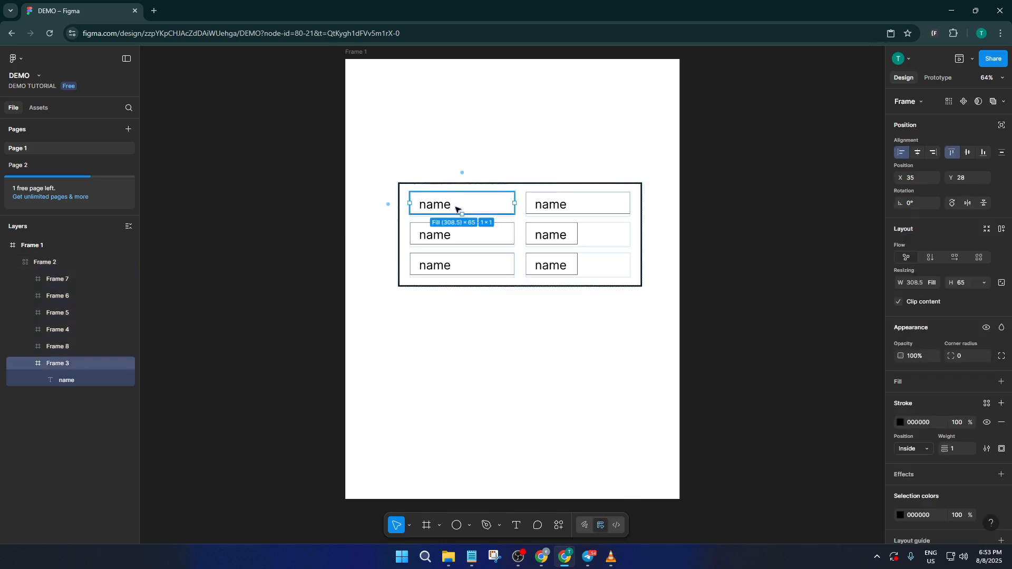
{"action": "double_click", "coordinate": [431, 205]}
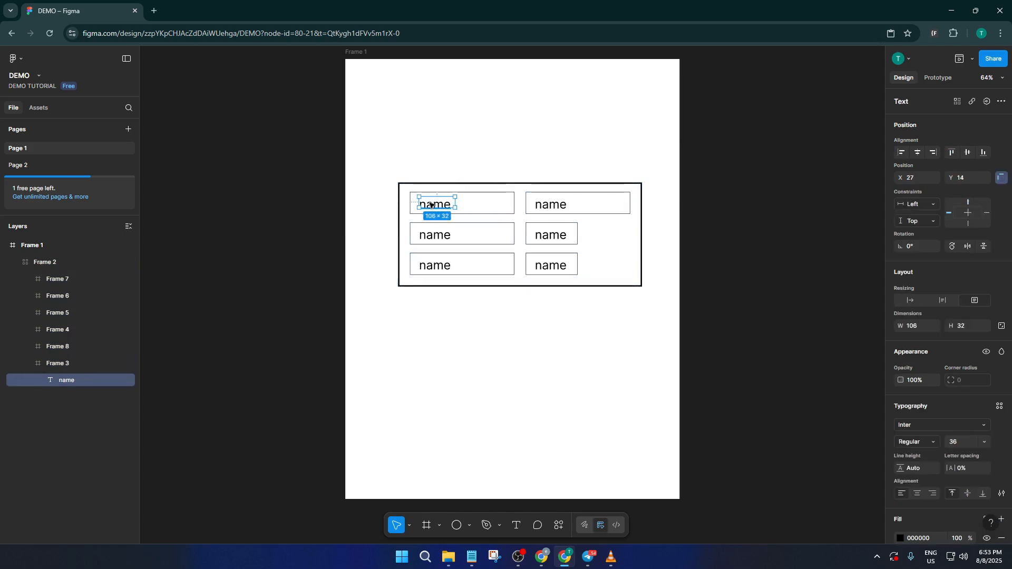
{"action": "left_click", "coordinate": [445, 232]}
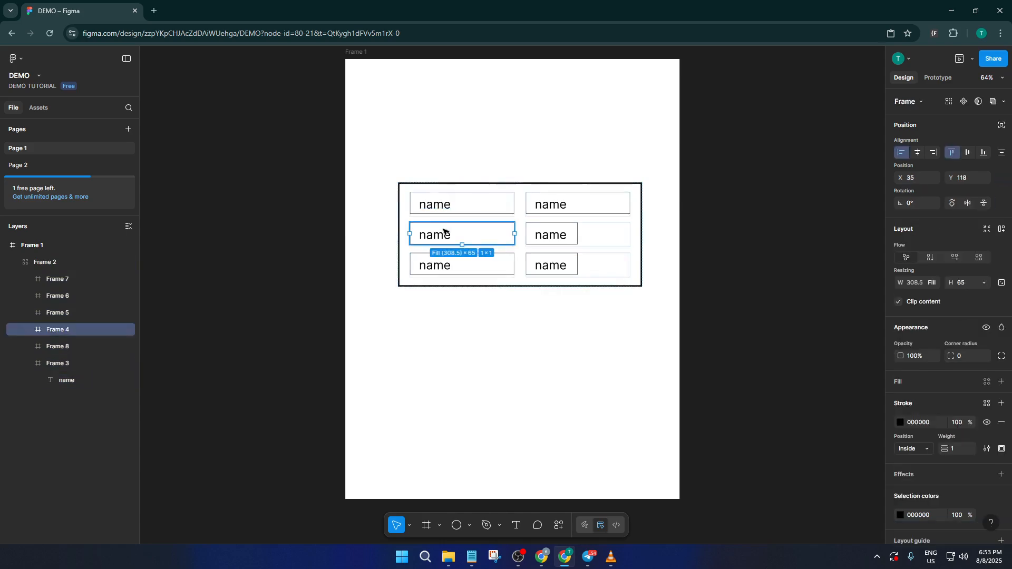
{"action": "double_click", "coordinate": [444, 236]}
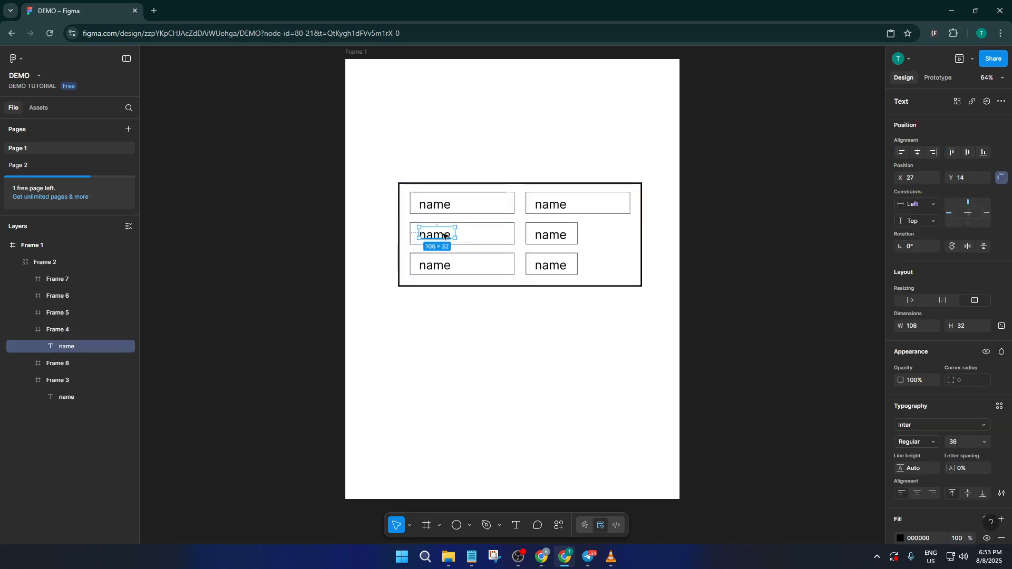
{"action": "key", "text": "f"}
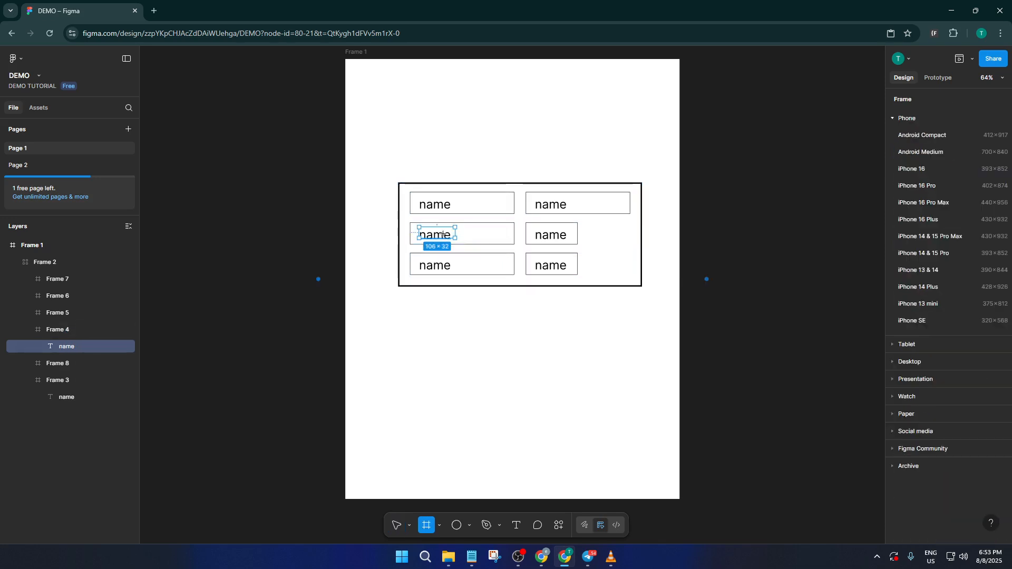
{"action": "left_click", "coordinate": [444, 235]}
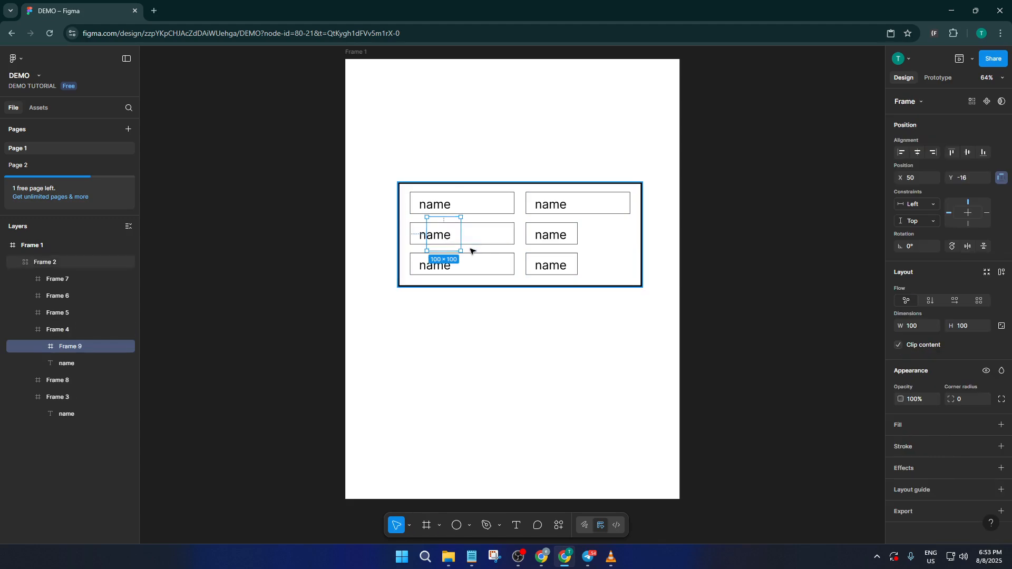
{"action": "key", "text": "ctrl+z"}
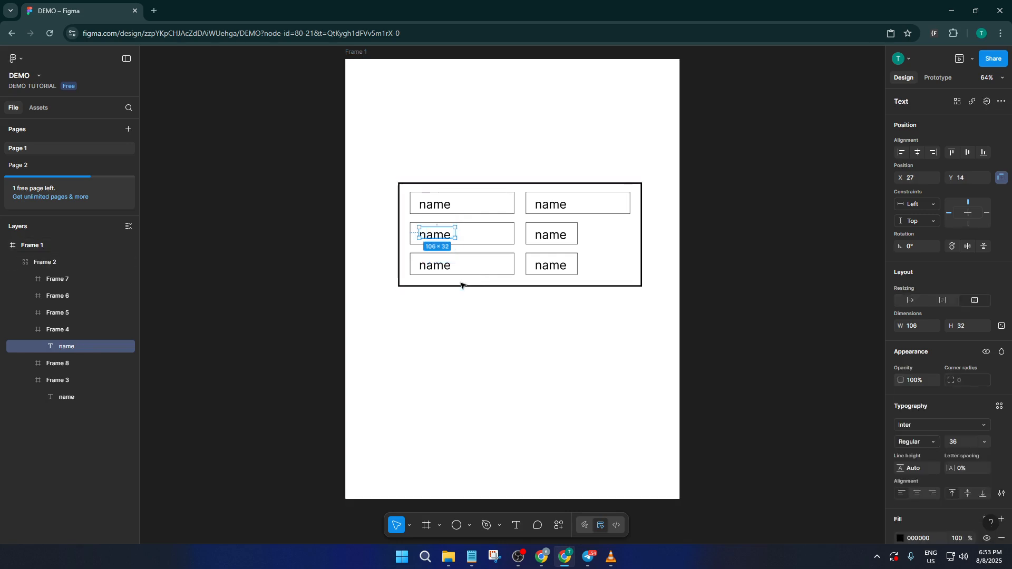
{"action": "left_click", "coordinate": [442, 265]}
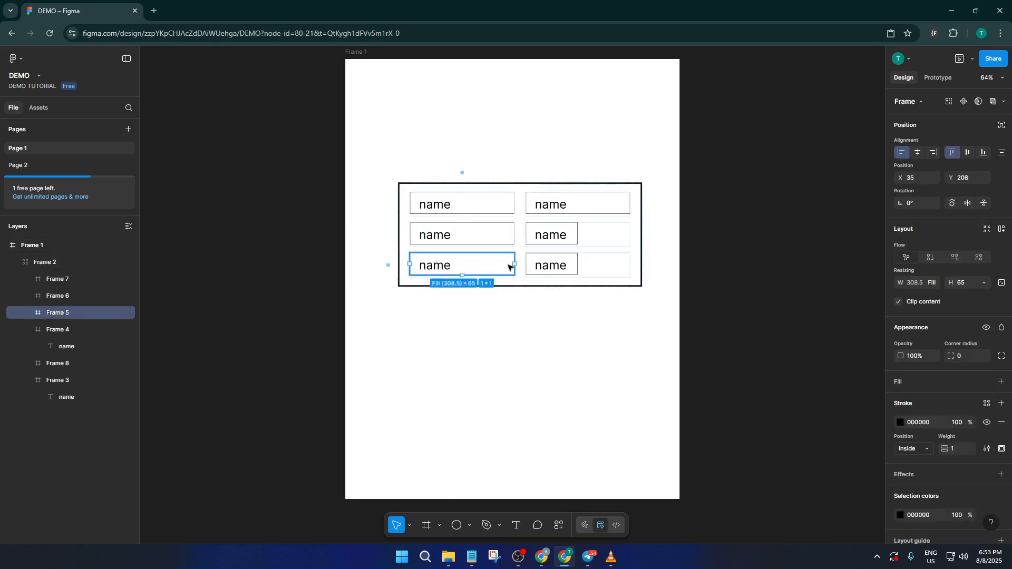
Widen the middle and bottom cells of the second column so each fills the width of its grid track
{"action": "left_click", "coordinate": [569, 240]}
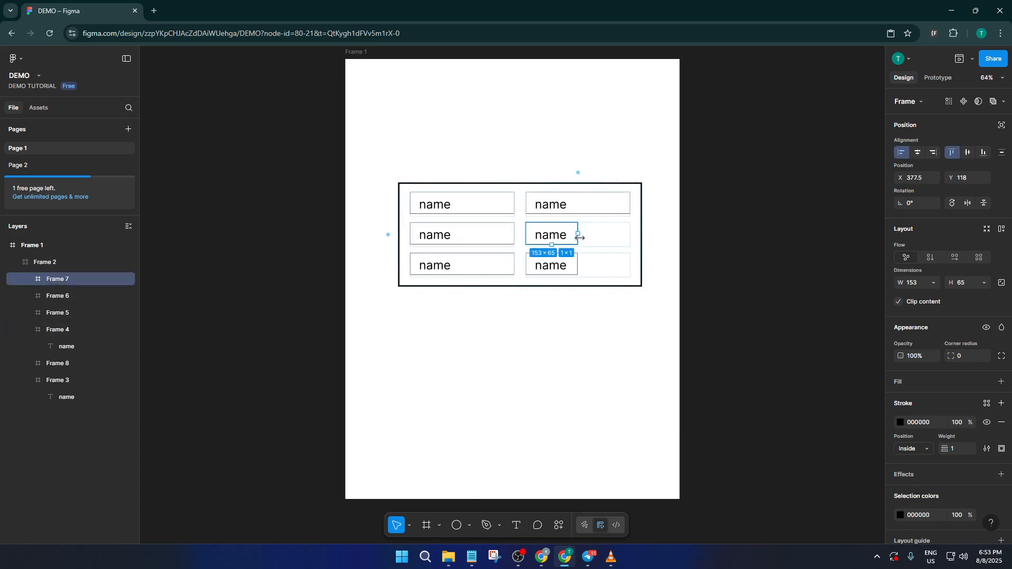
{"action": "left_click_drag", "start_coordinate": [579, 235], "coordinate": [631, 236]}
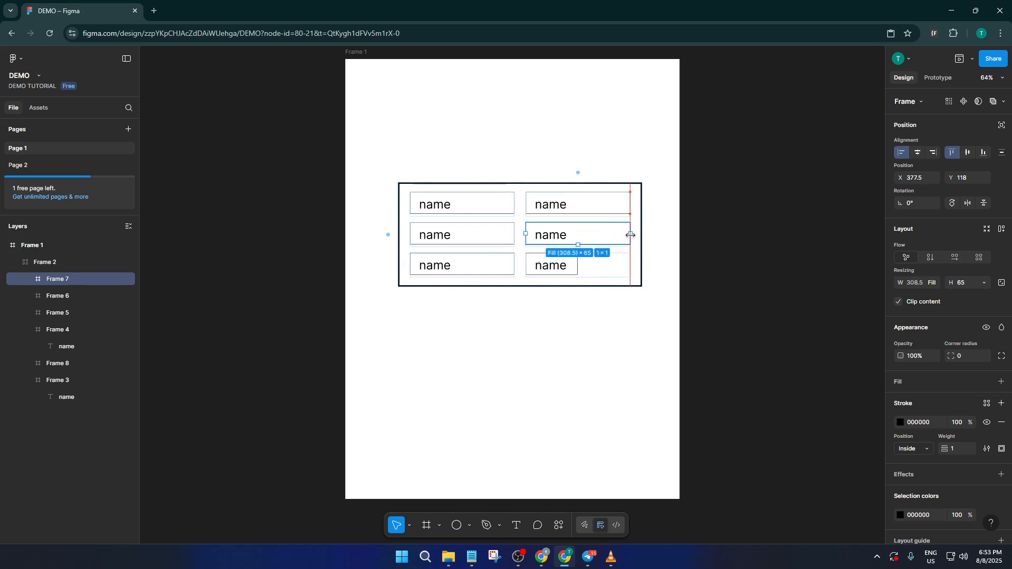
{"action": "left_click", "coordinate": [578, 269]}
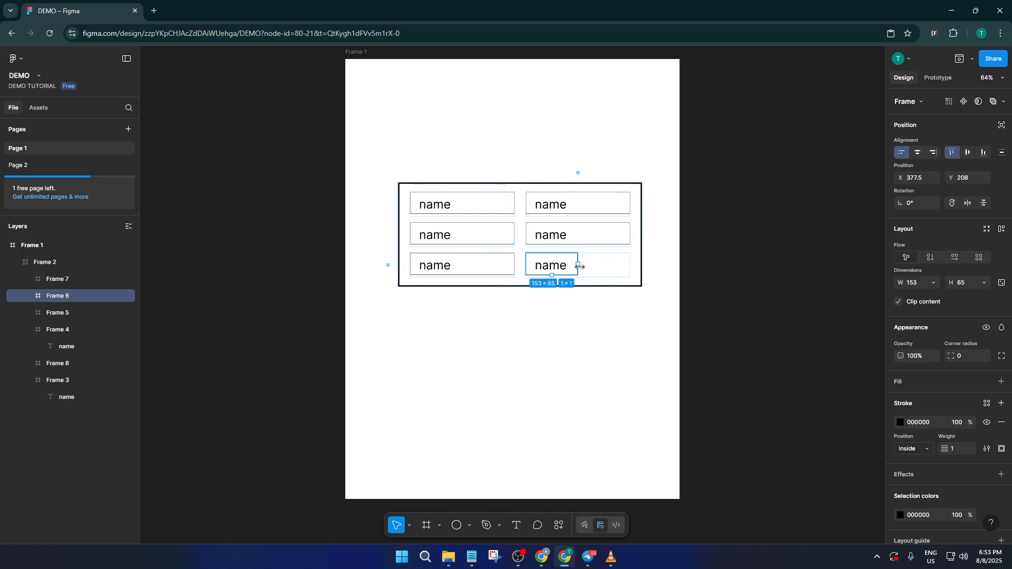
{"action": "left_click_drag", "start_coordinate": [579, 266], "coordinate": [630, 268]}
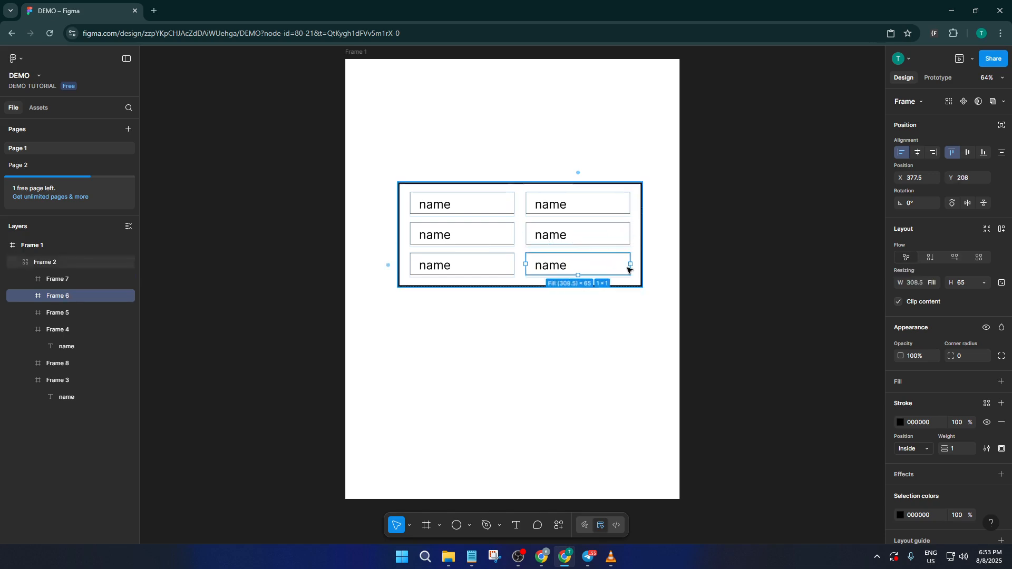